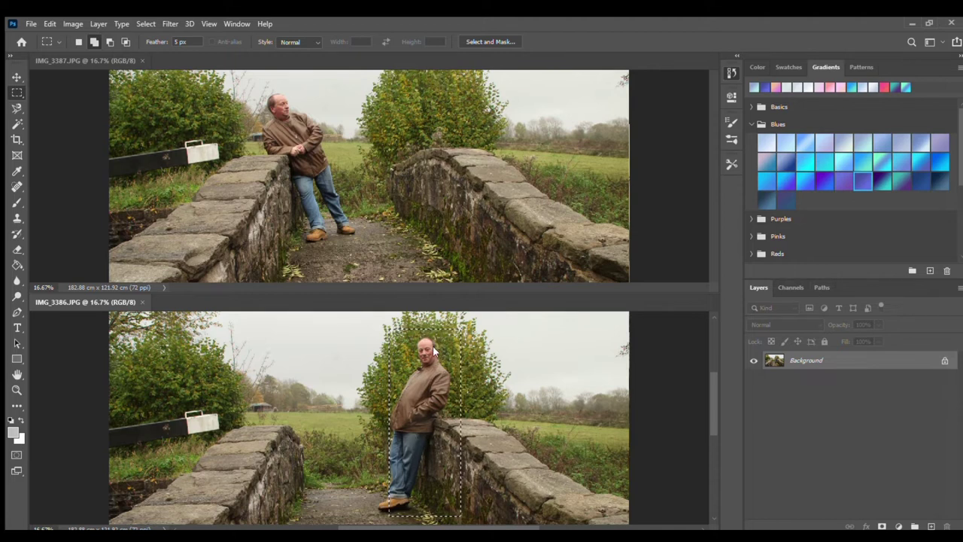
- Widen the rectangular selection around the man in IMG_3386 to 117.07% by moving out its edge on the open-field side
key(ctrl+t)
drag(387, 424, 376, 425)
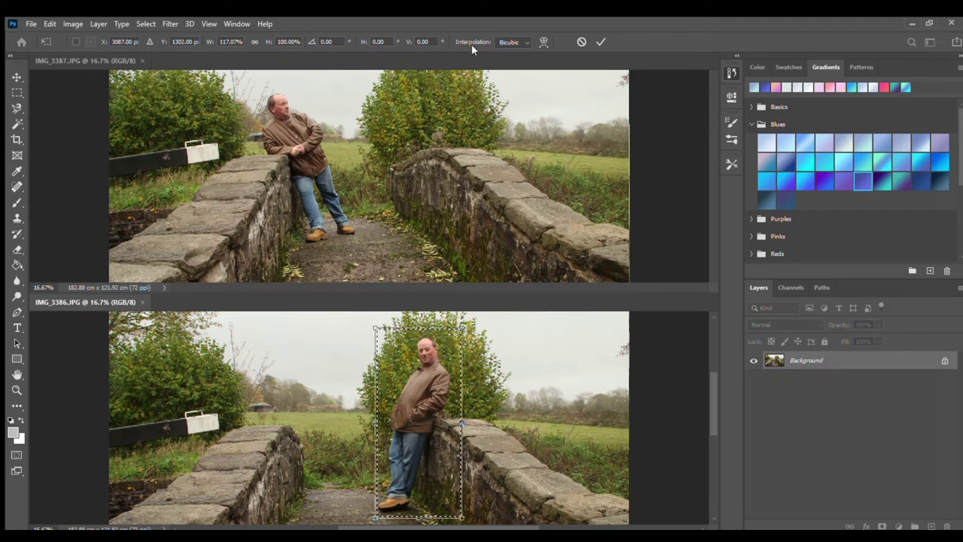
click(600, 41)
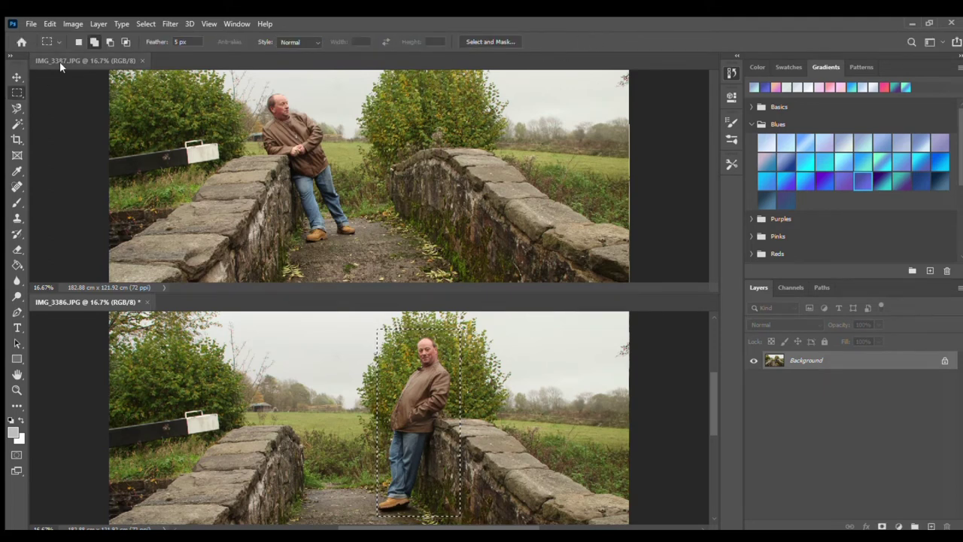
- Copy the selected area with the man from IMG_3386 into IMG_3387, placing him against the empty wall, and close IMG_3386
click(16, 77)
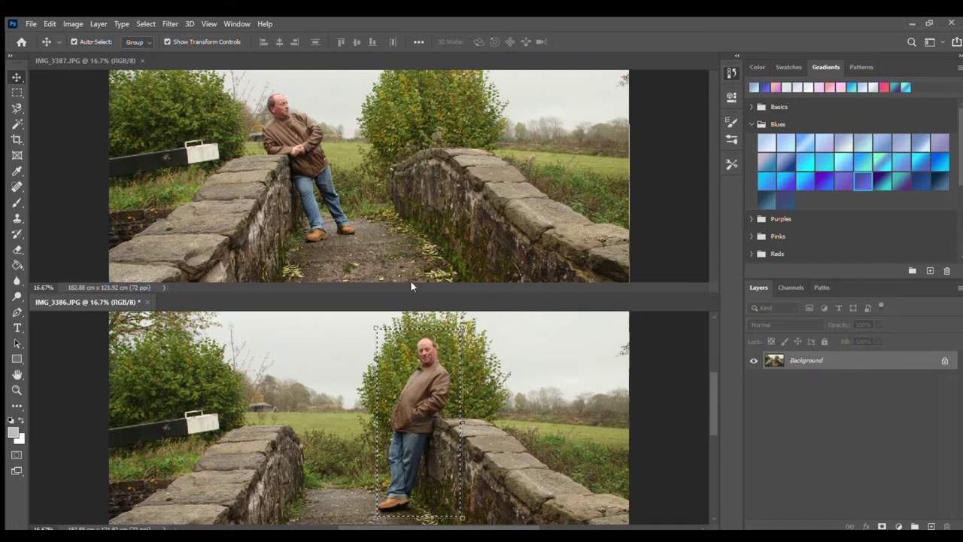
drag(402, 426, 399, 226)
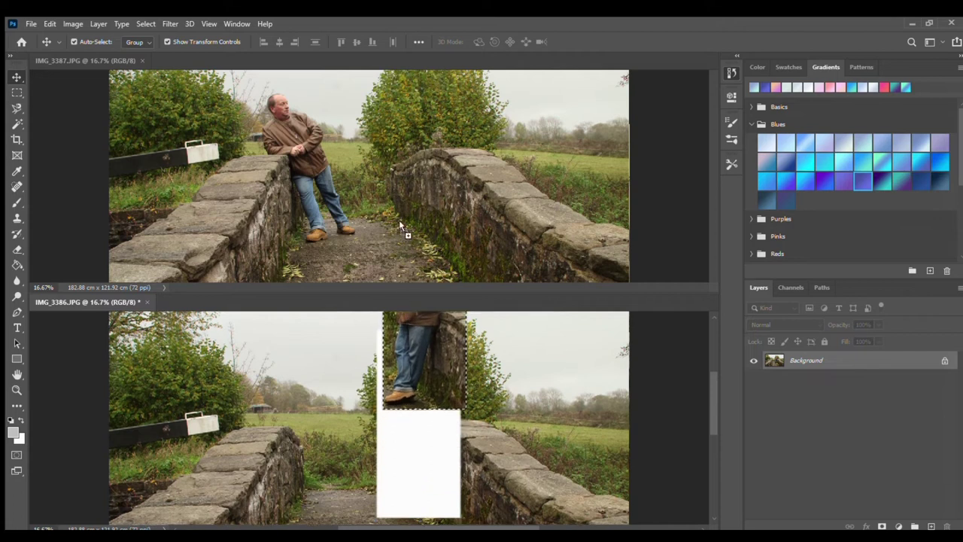
drag(400, 158, 401, 158)
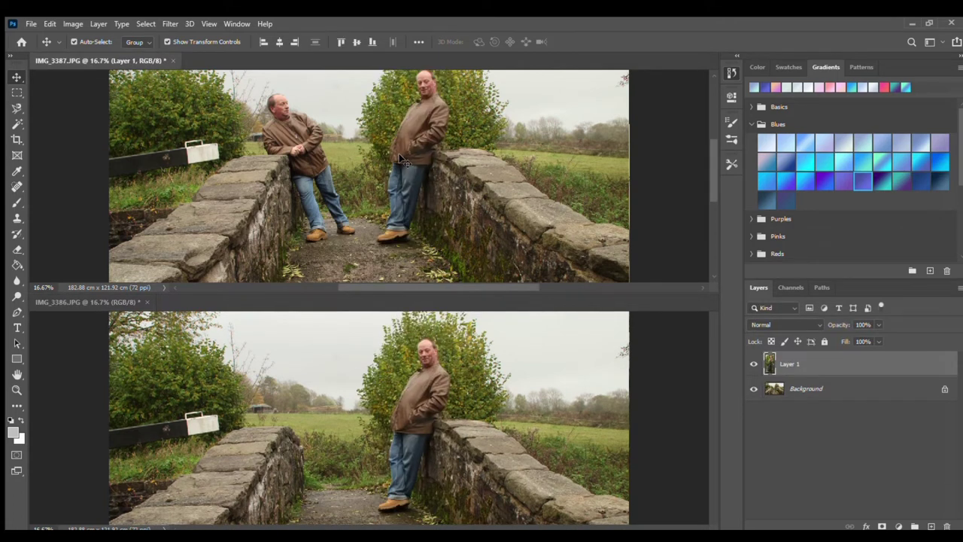
click(142, 300)
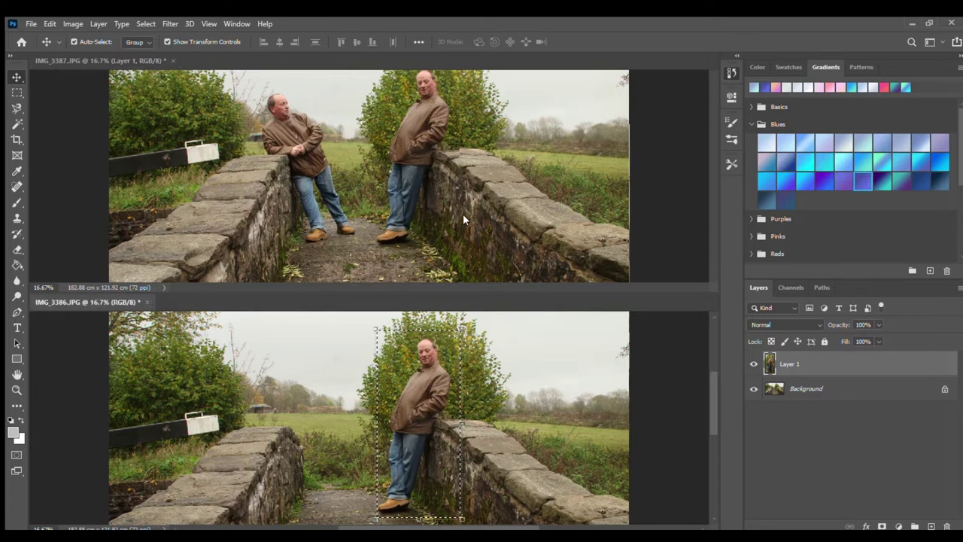
key(ctrl+w)
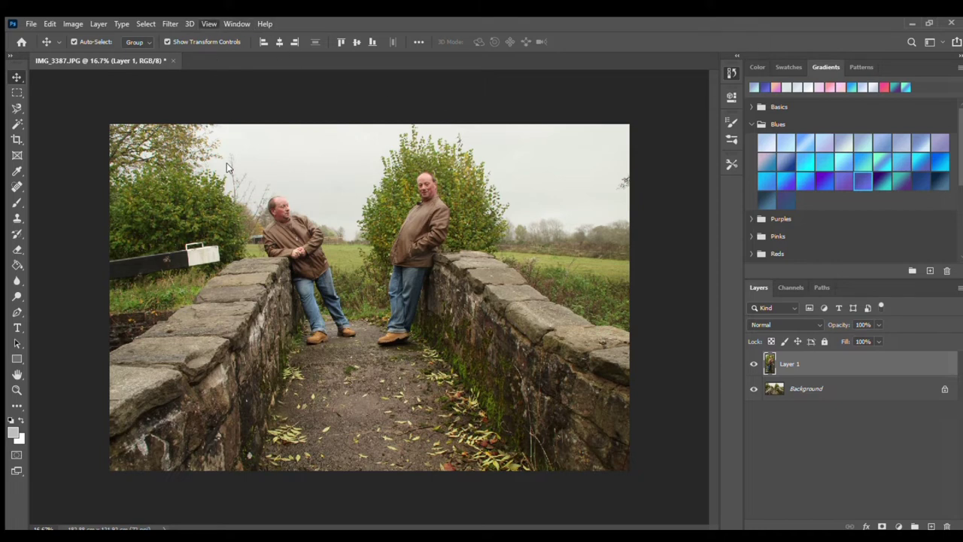
- At 100% zoom, nudge Layer 1 slightly so its stonework lines up with the wall in the background photo
key(ctrl+1)
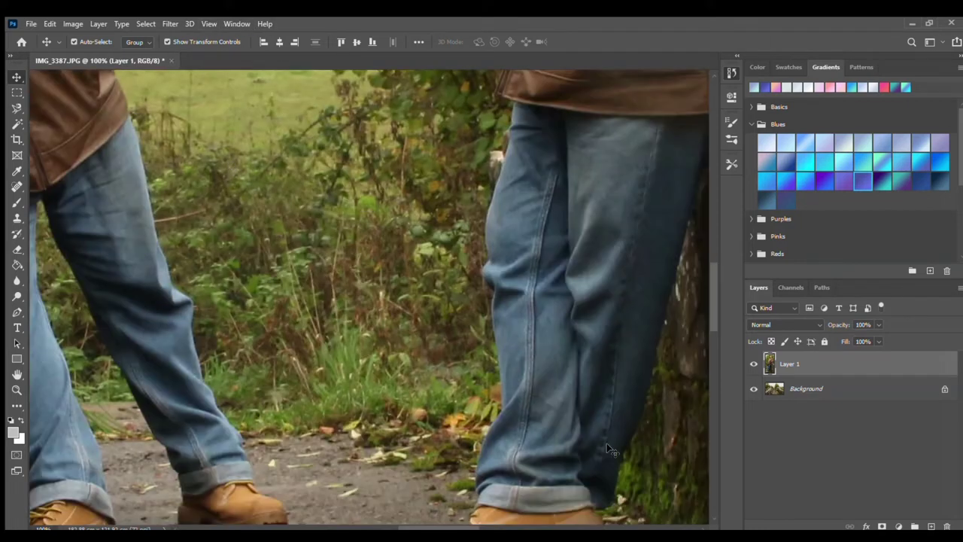
drag(444, 526, 505, 496)
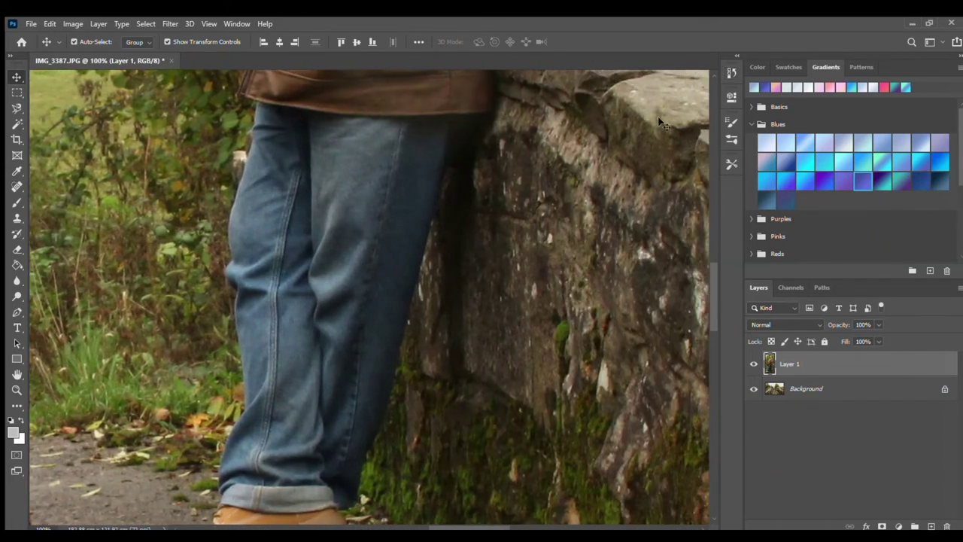
drag(712, 282, 712, 246)
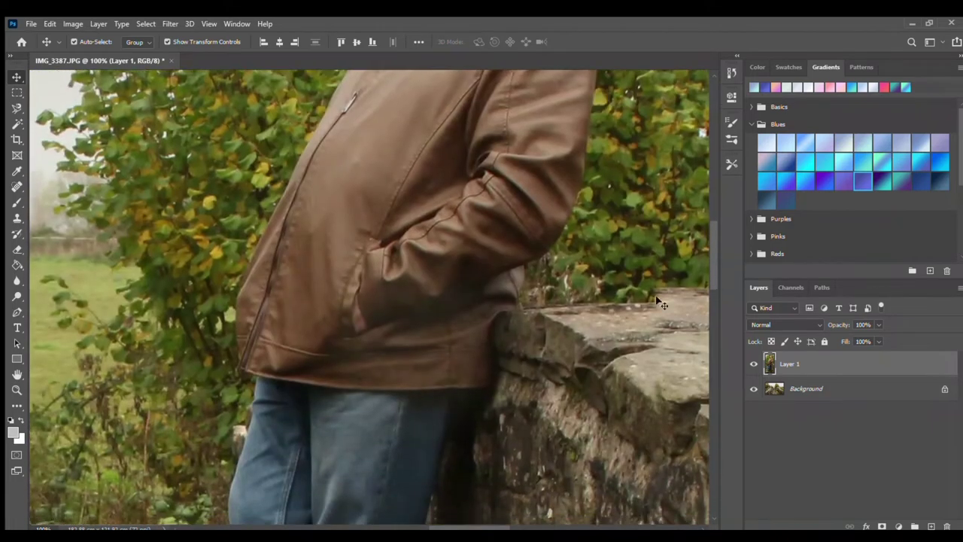
drag(437, 529, 462, 529)
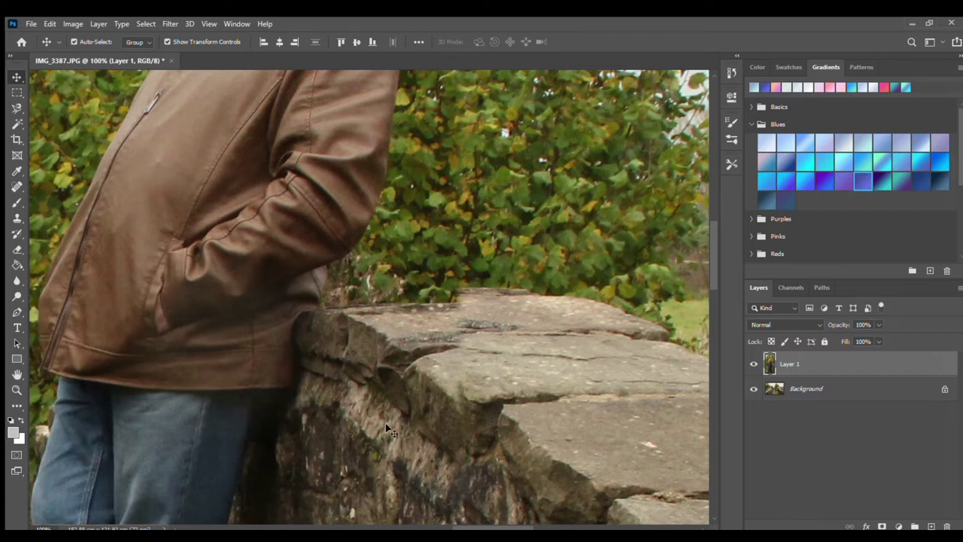
mouse_move(383, 427)
mouse_down()
mouse_move(337, 416)
mouse_move(376, 404)
mouse_move(391, 412)
mouse_up()
scroll(389, 412, down, 5)
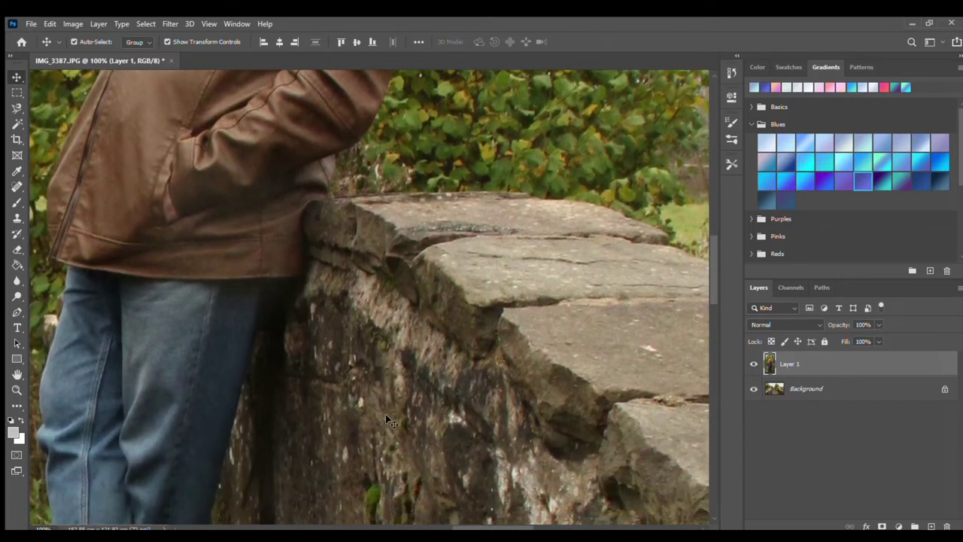
- Examine the pasted layer's seams at 100% zoom along the stone wall and down to the mossy ground
scroll(386, 414, down, 4)
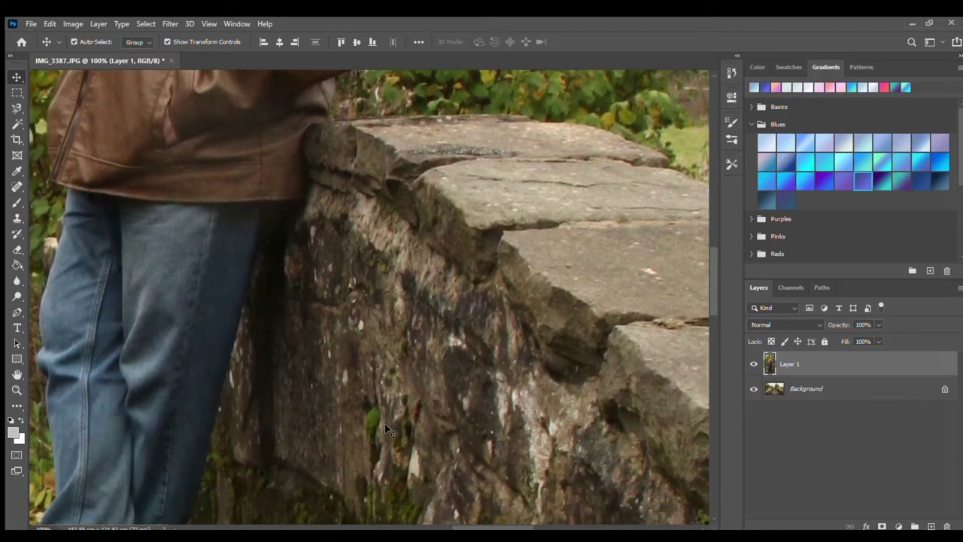
scroll(384, 427, down, 1)
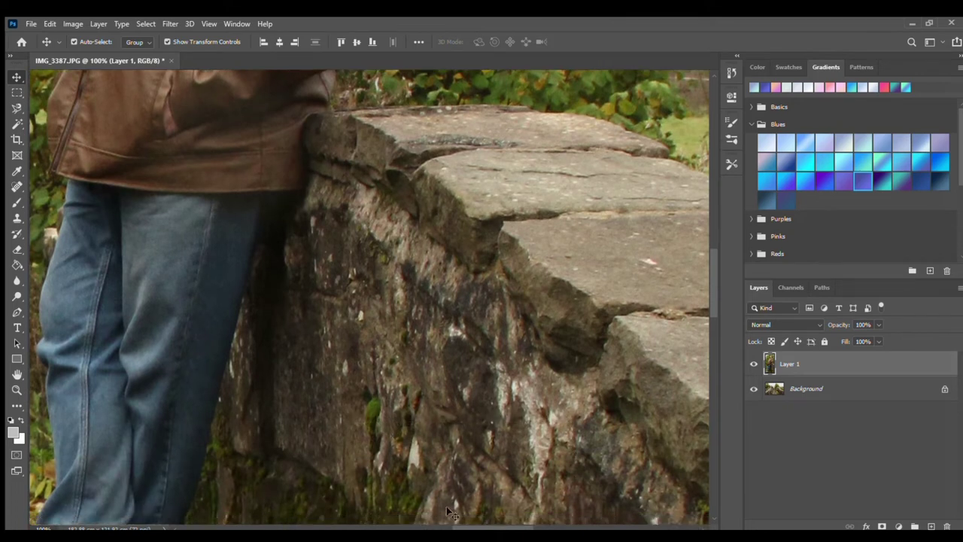
mouse_move(457, 529)
mouse_down()
mouse_move(480, 529)
mouse_move(463, 526)
mouse_up()
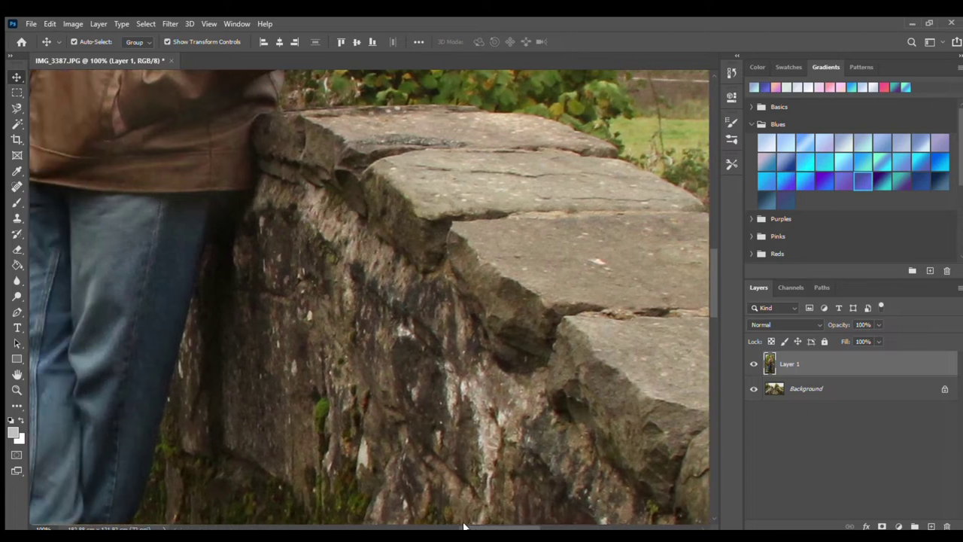
scroll(426, 423, down, 1)
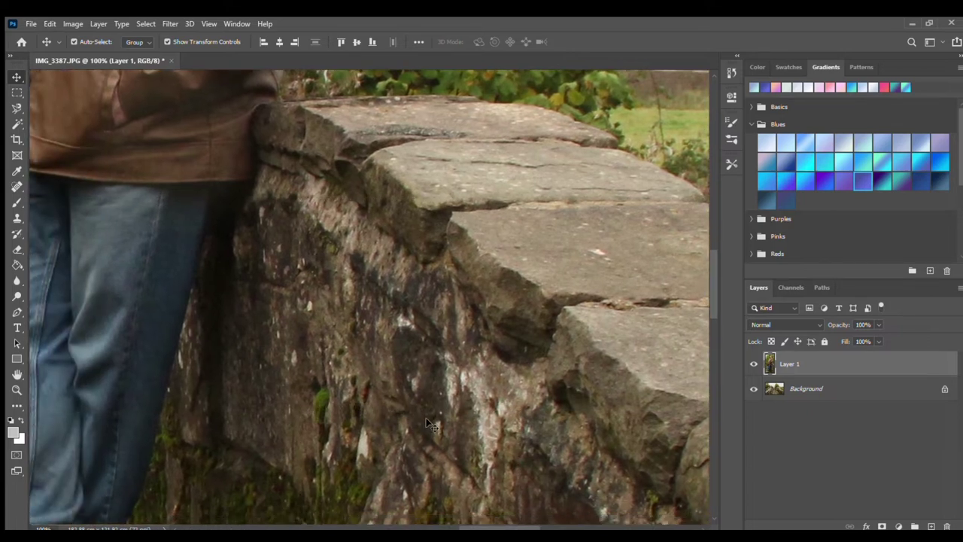
scroll(426, 422, down, 5)
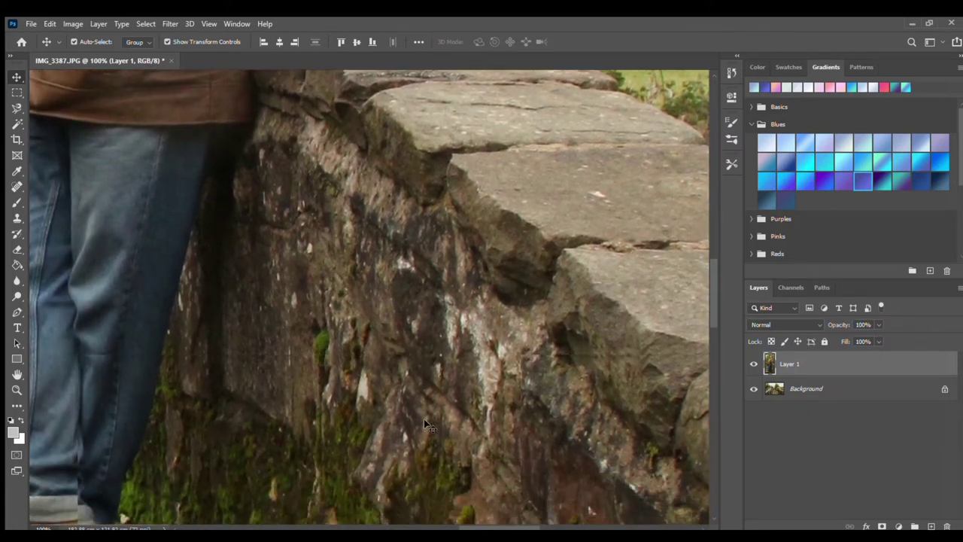
scroll(424, 419, down, 2)
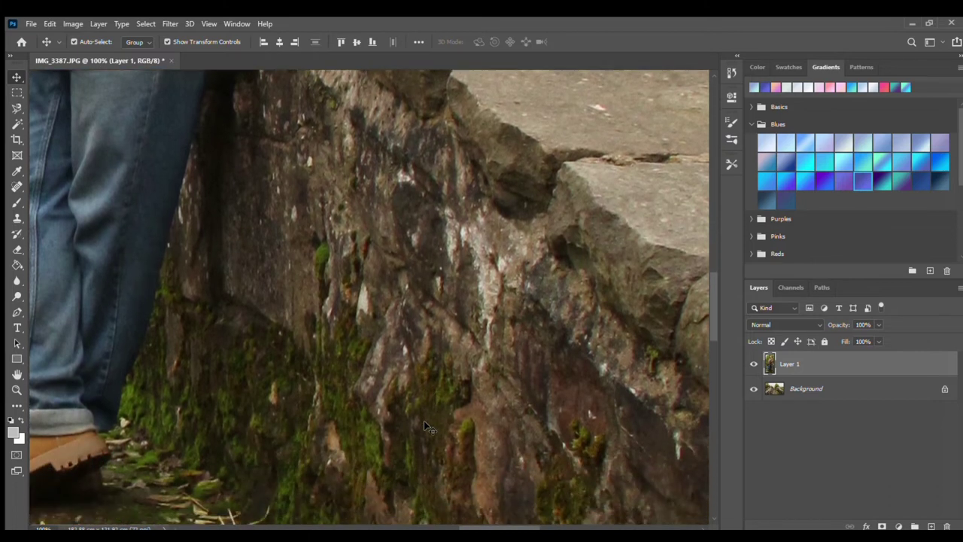
scroll(424, 422, down, 3)
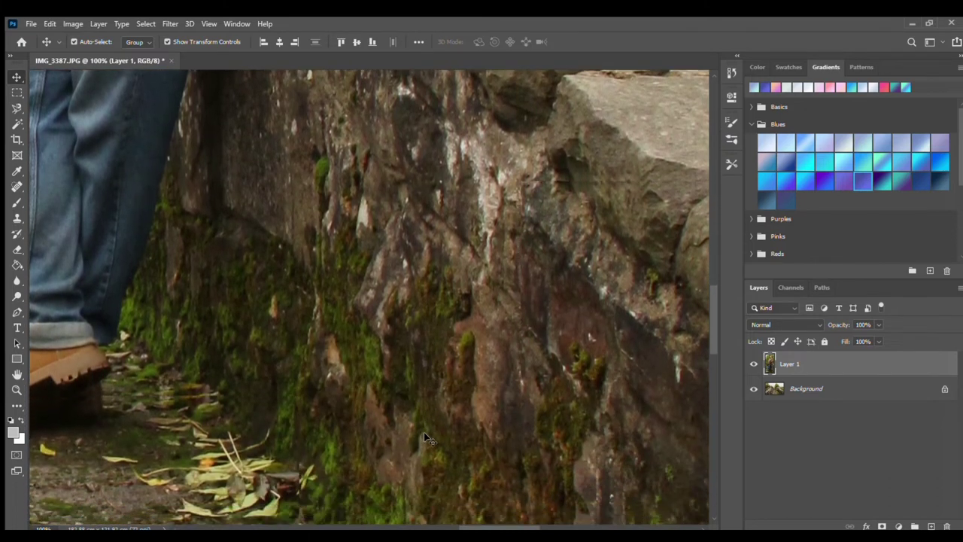
scroll(425, 440, down, 4)
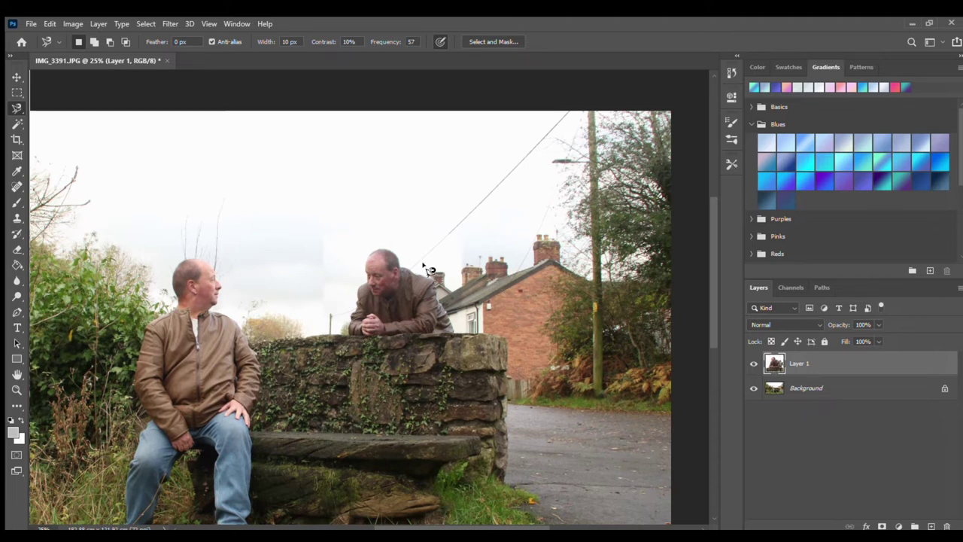
click(16, 77)
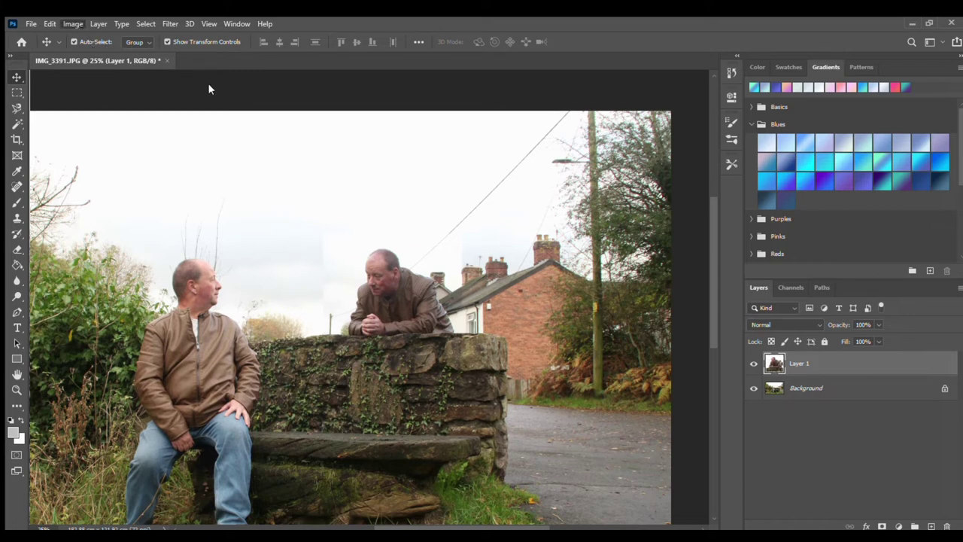
key(i)
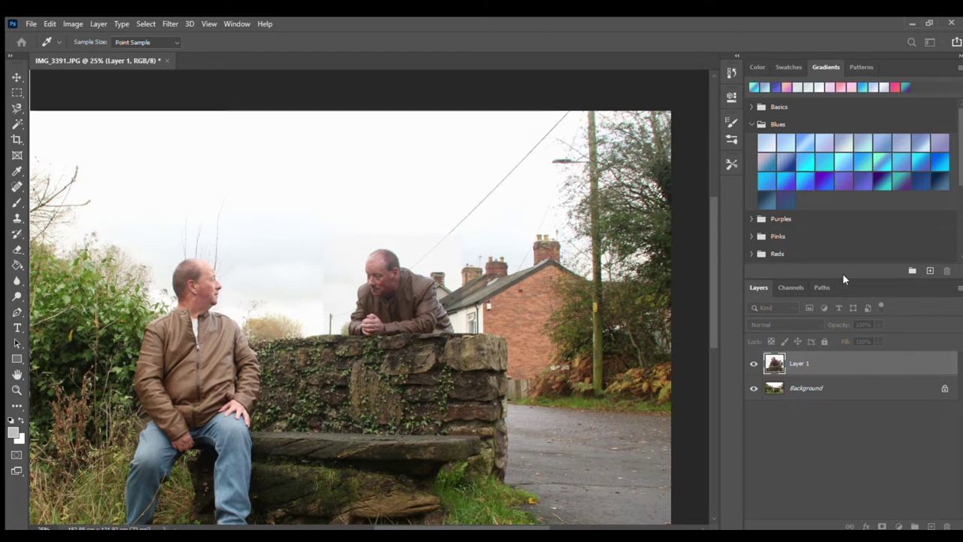
key(v)
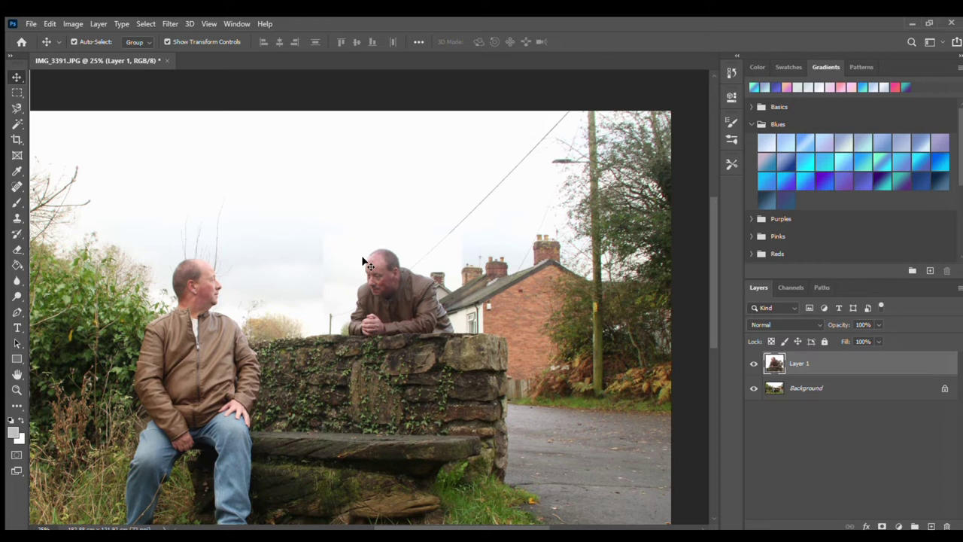
- Outline the man leaning on the wall in IMG_3391 with the Magnetic Lasso, remove the mismatched sky around him from Layer 1, and deselect
key(ctrl+plus)
key(ctrl+plus)
key(ctrl+plus)
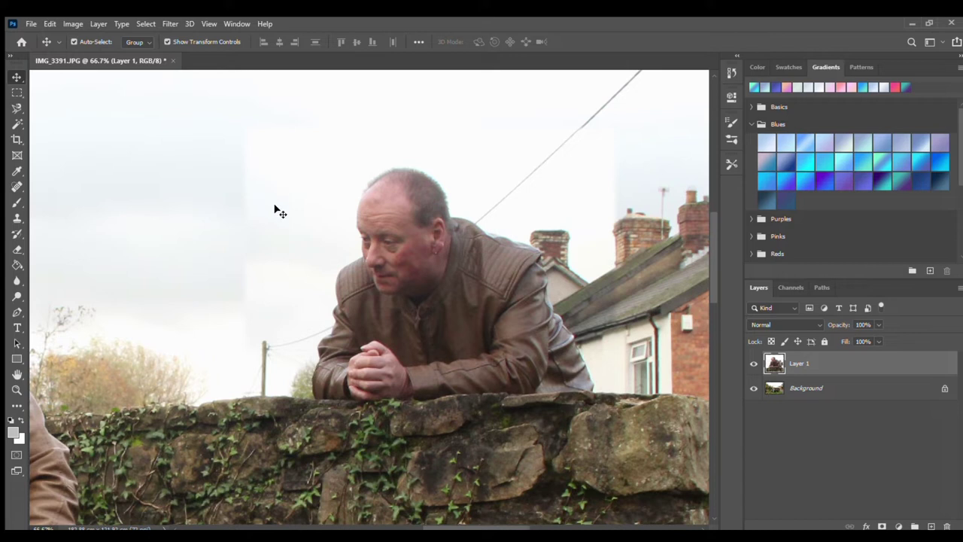
click(16, 108)
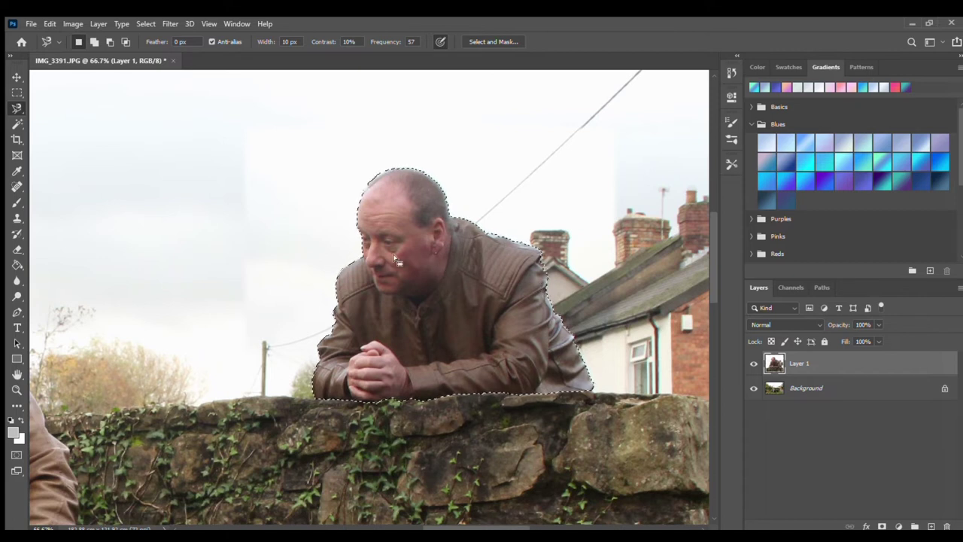
click(369, 181)
double_click(378, 205)
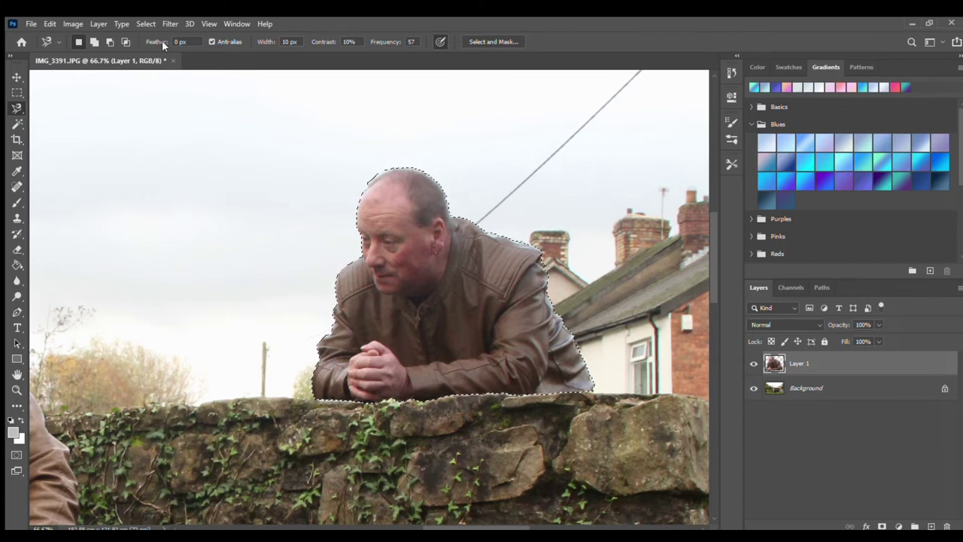
key(ctrl+d)
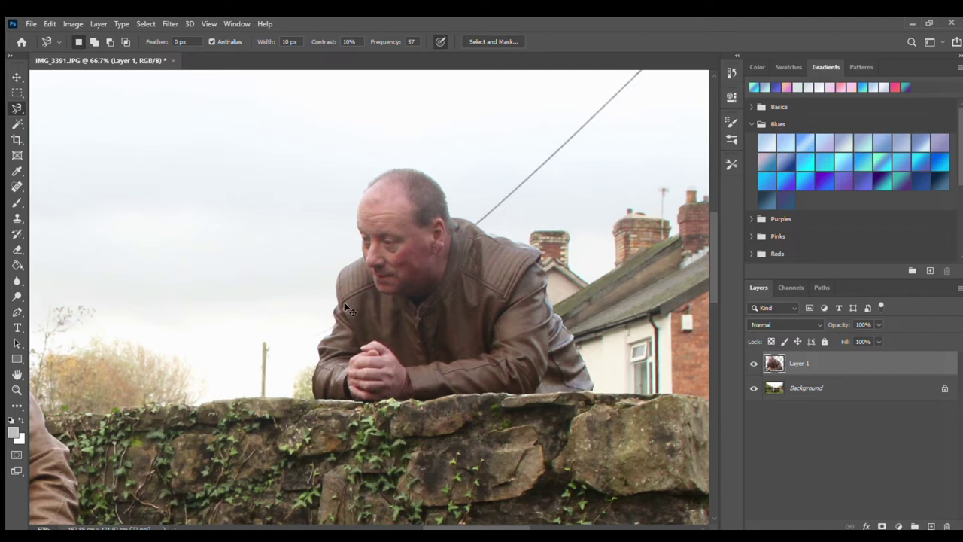
key(ctrl+minus)
key(ctrl+minus)
key(ctrl+minus)
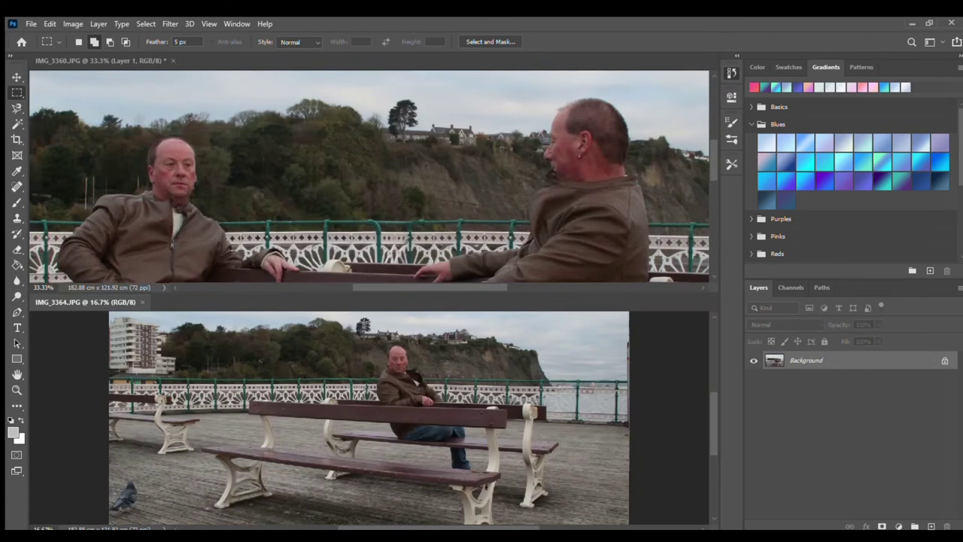
- Copy a rectangular area around the seated man and bench from IMG_3364 into IMG_3360 as a new layer, and close IMG_3364
drag(363, 323, 492, 494)
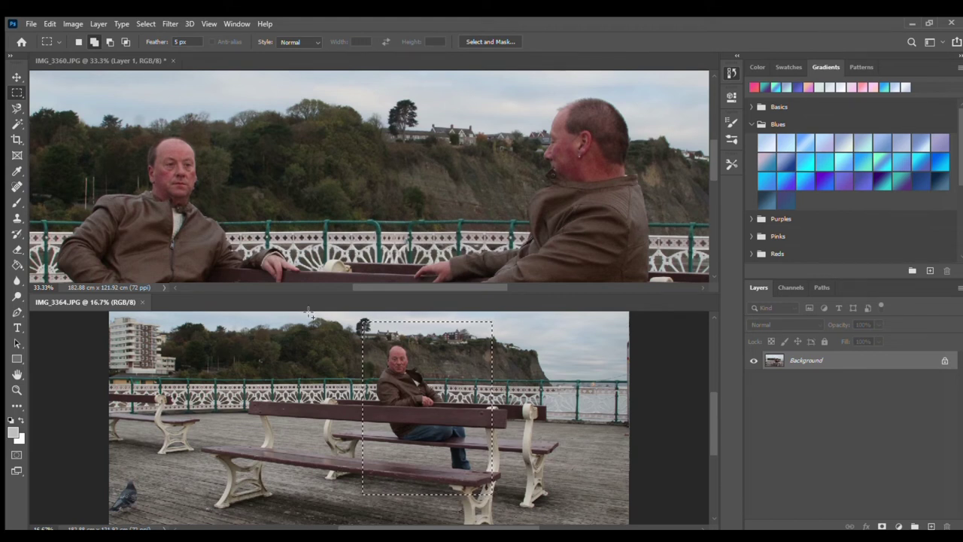
click(15, 78)
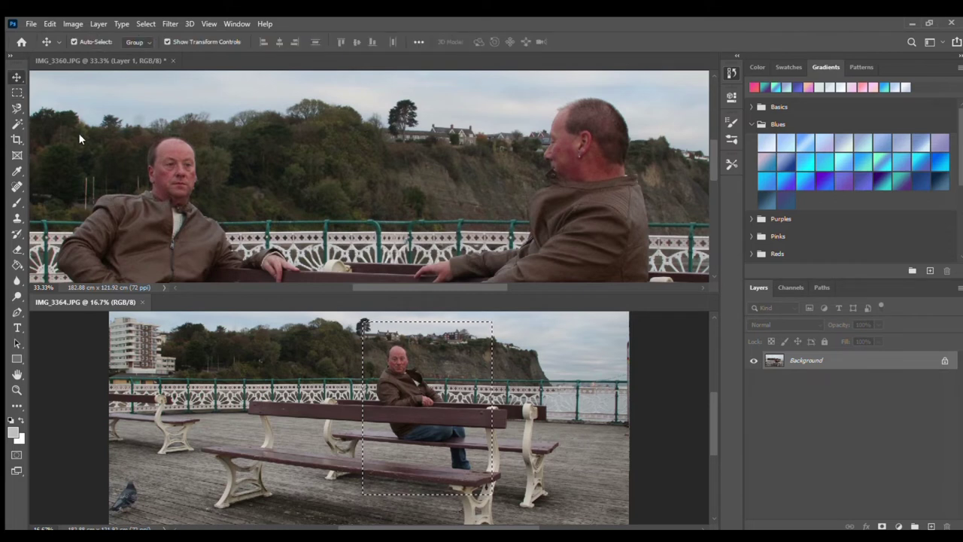
drag(415, 455, 397, 222)
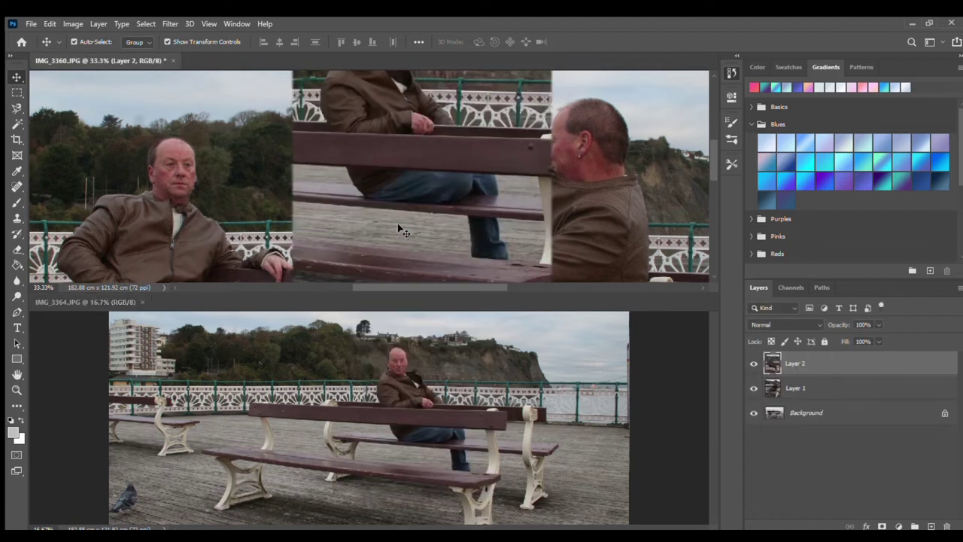
click(137, 301)
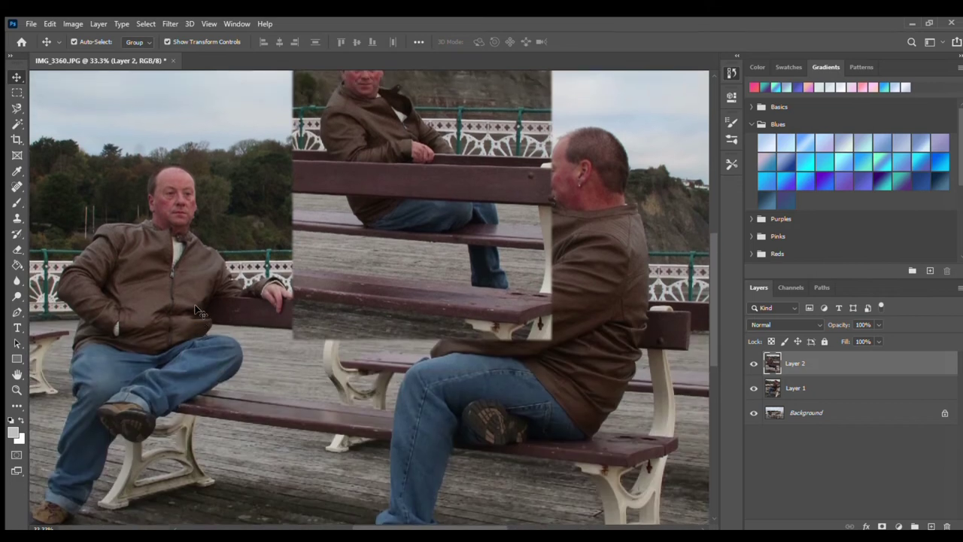
- Move Layer 2 over the man in profile so its bench, railing and hillside line up with the background photo
scroll(194, 304, up, 3)
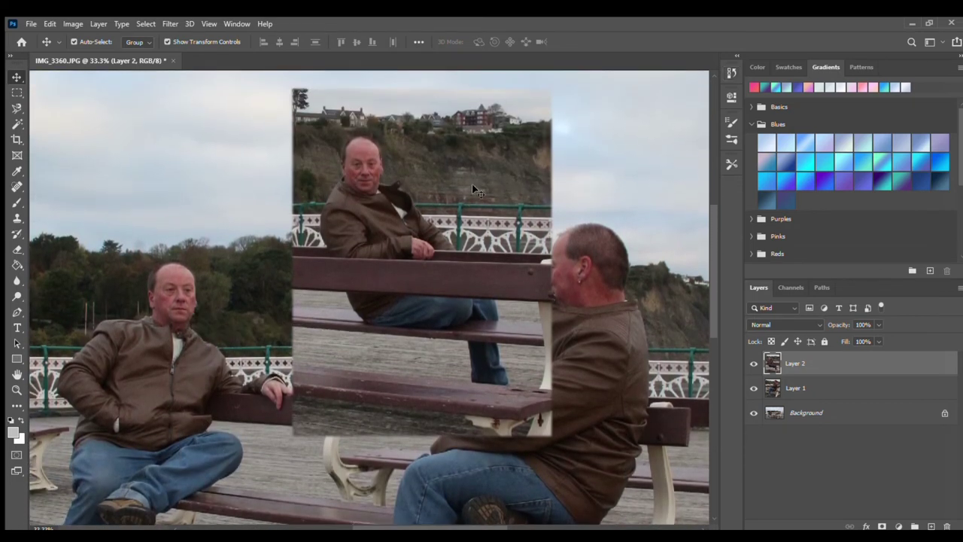
drag(469, 184, 578, 328)
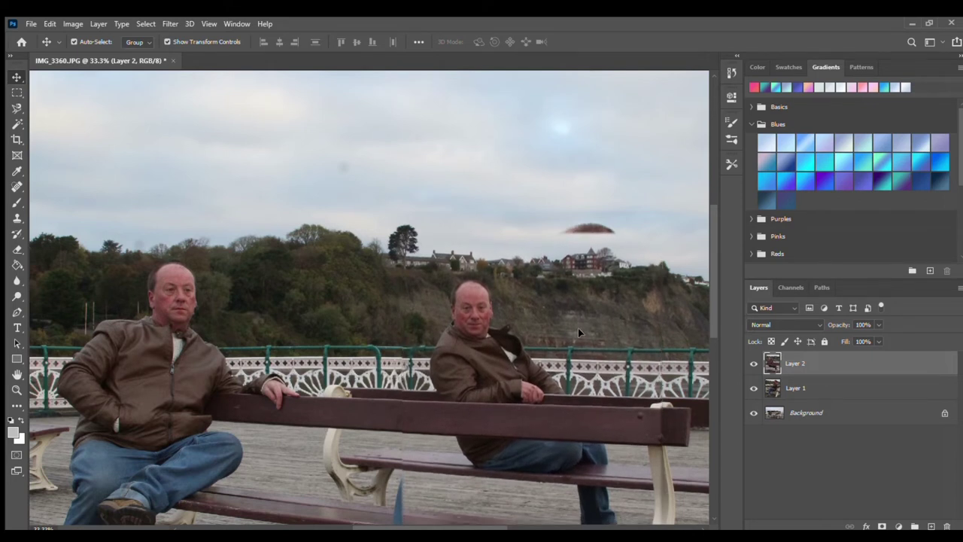
drag(578, 333, 577, 332)
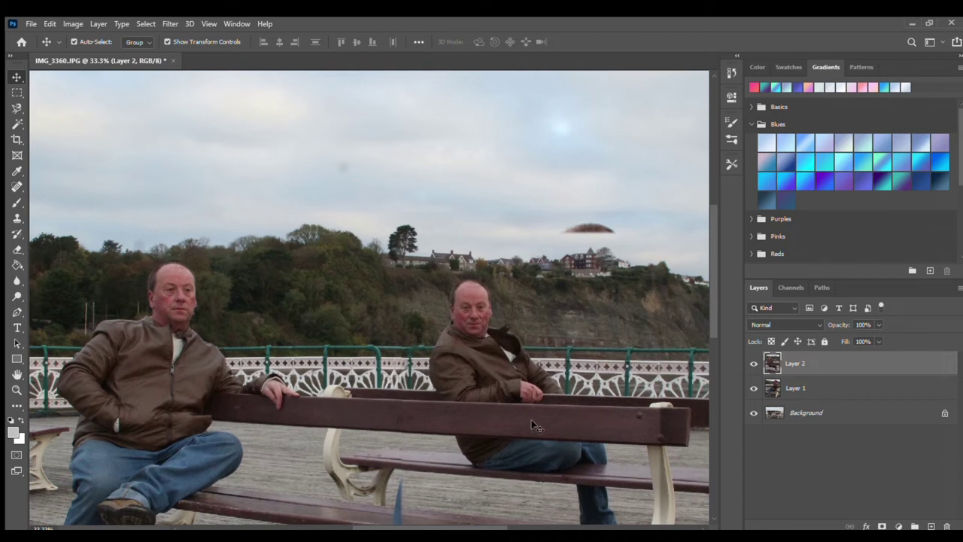
- Hide Layer 2 and outline the man in profile from head to shoe with the Magnetic Lasso
drag(710, 318, 708, 342)
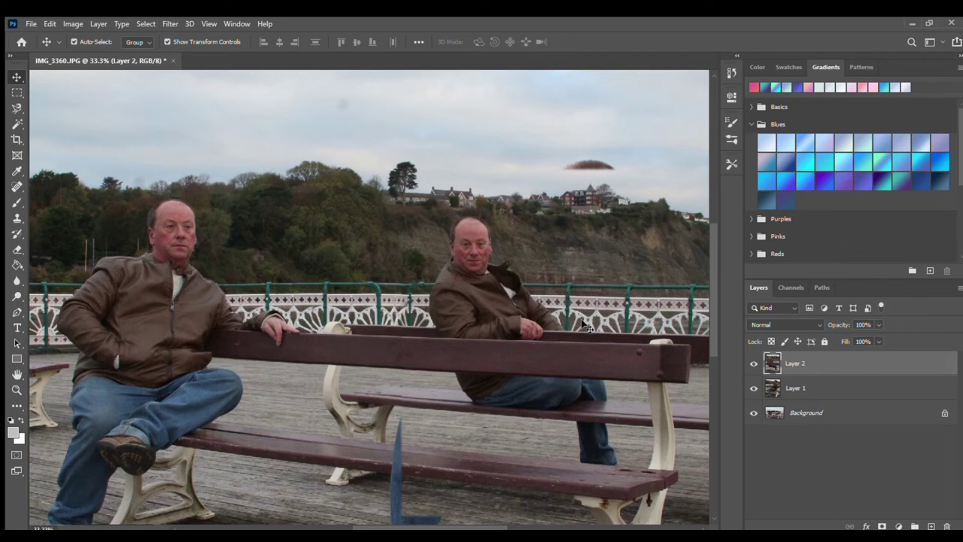
click(755, 364)
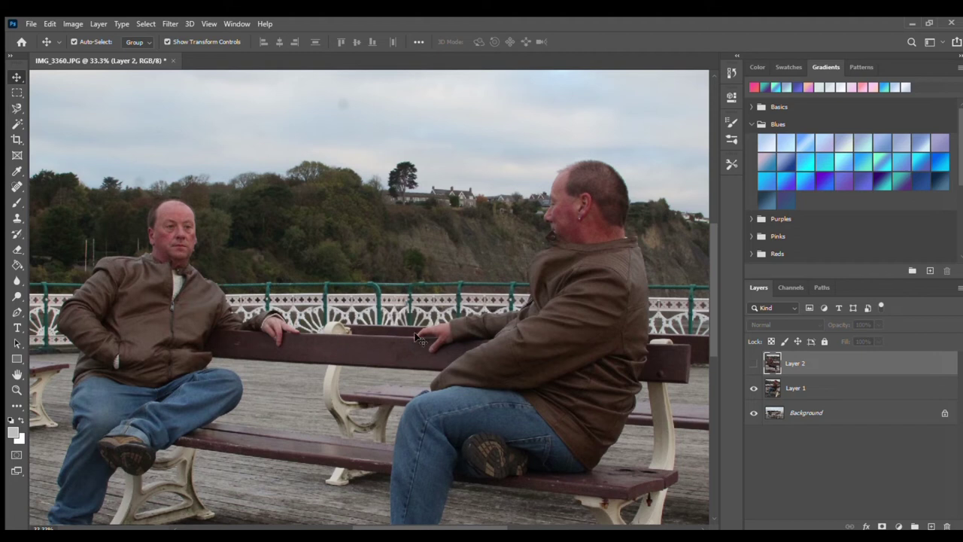
scroll(419, 338, down, 3)
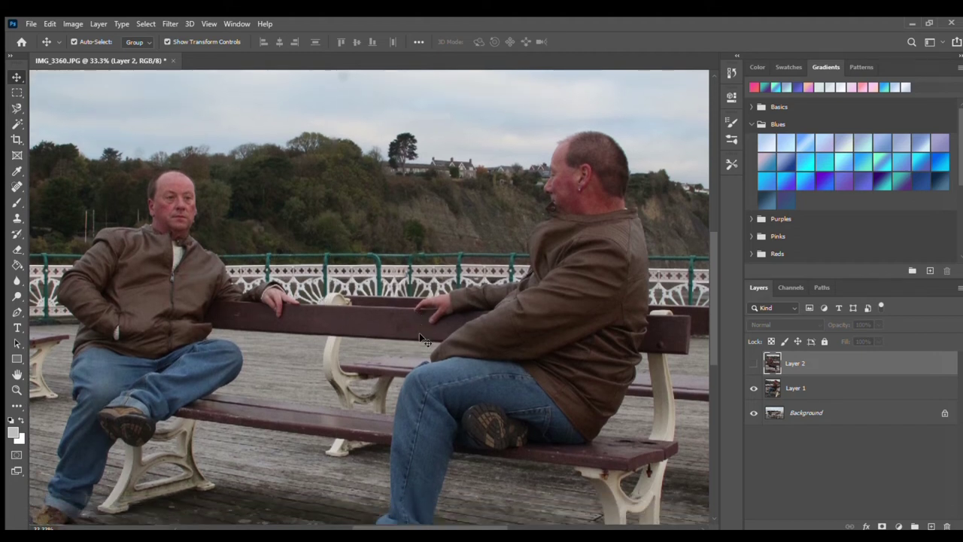
scroll(423, 340, down, 2)
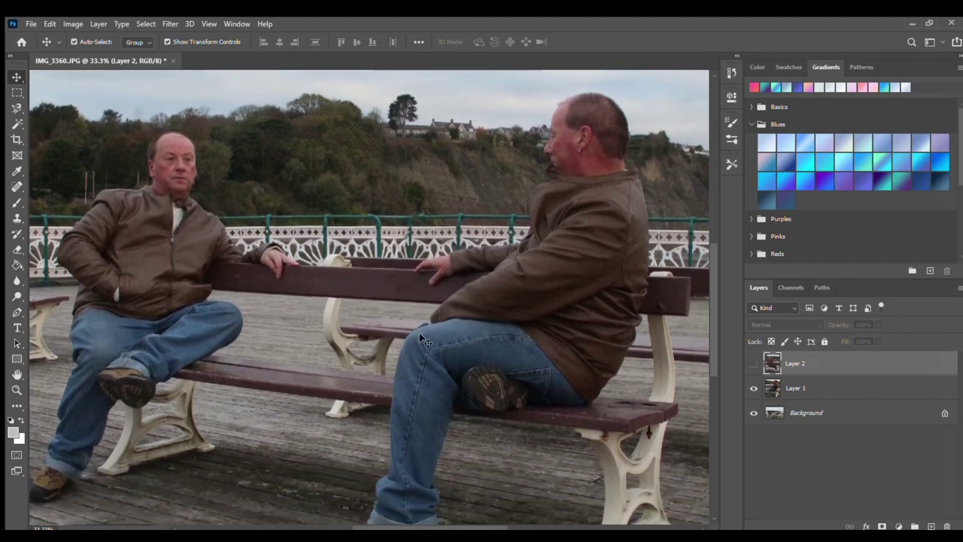
key(ctrl+minus)
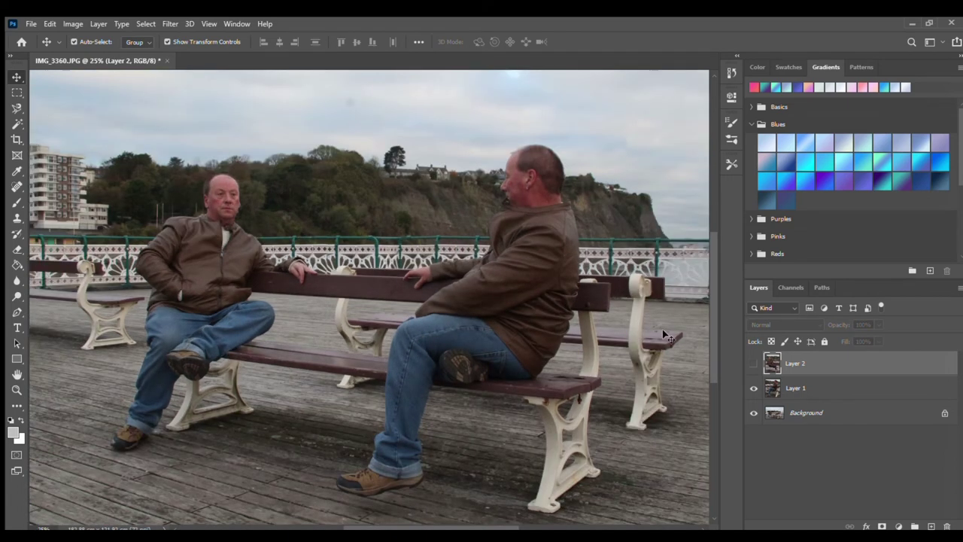
click(17, 108)
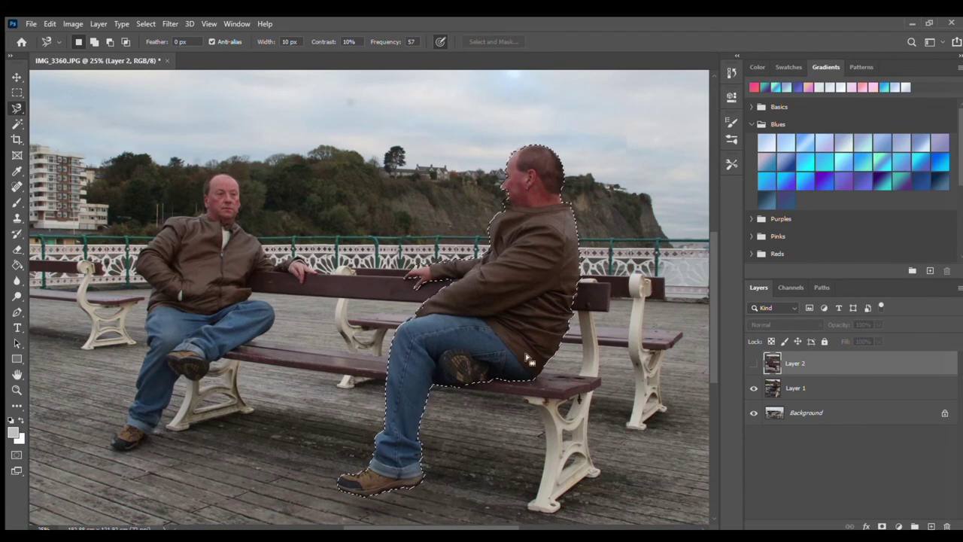
- Delete the area inside the man-in-profile selection from Layer 2, leave both layers visible, and deselect
click(754, 364)
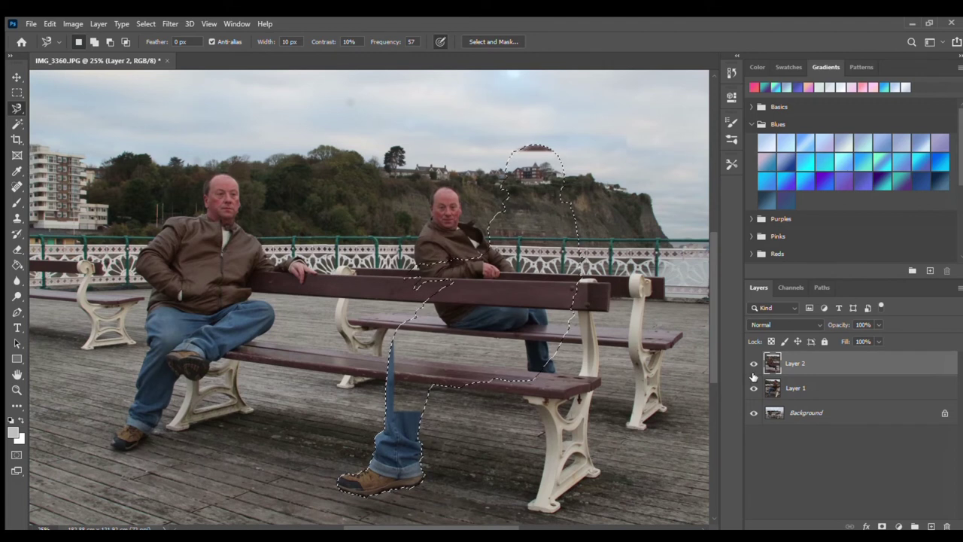
click(754, 388)
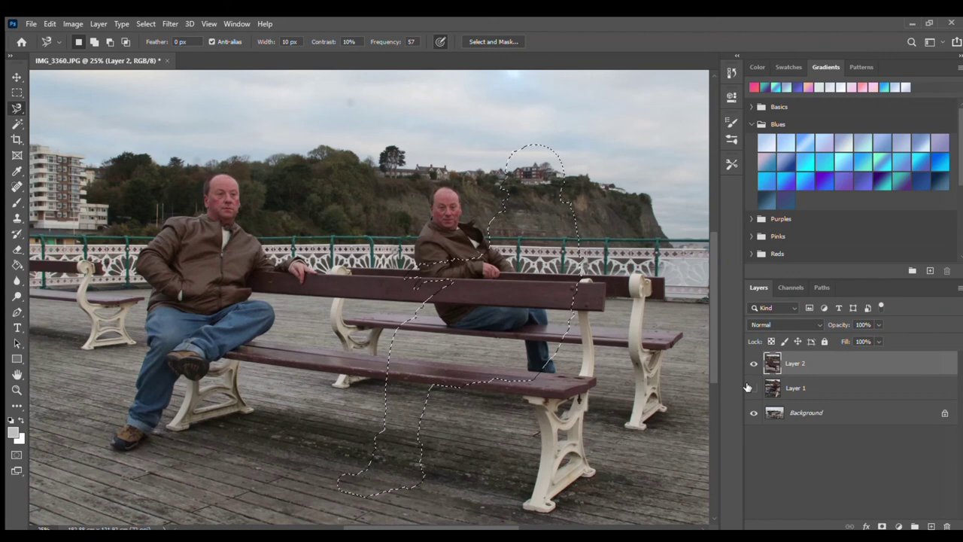
key(Delete)
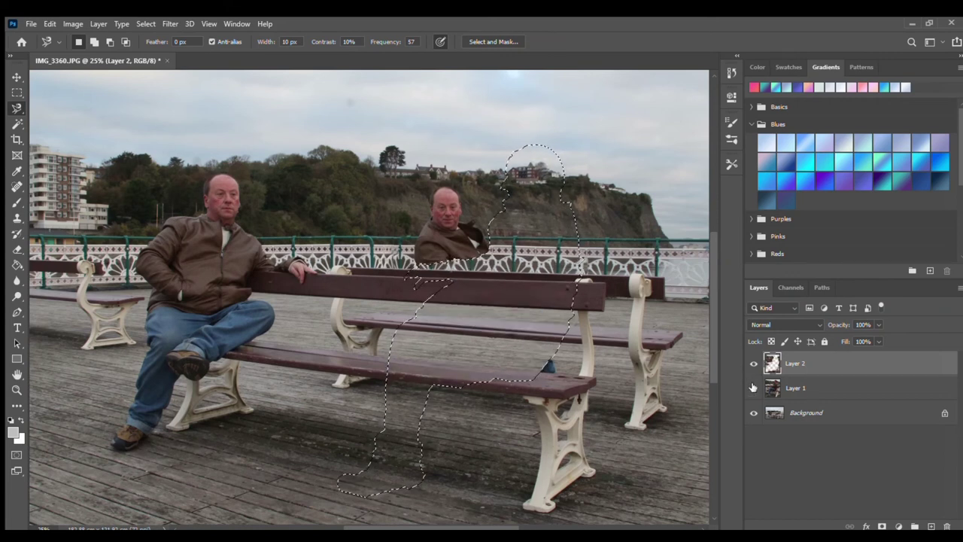
click(752, 387)
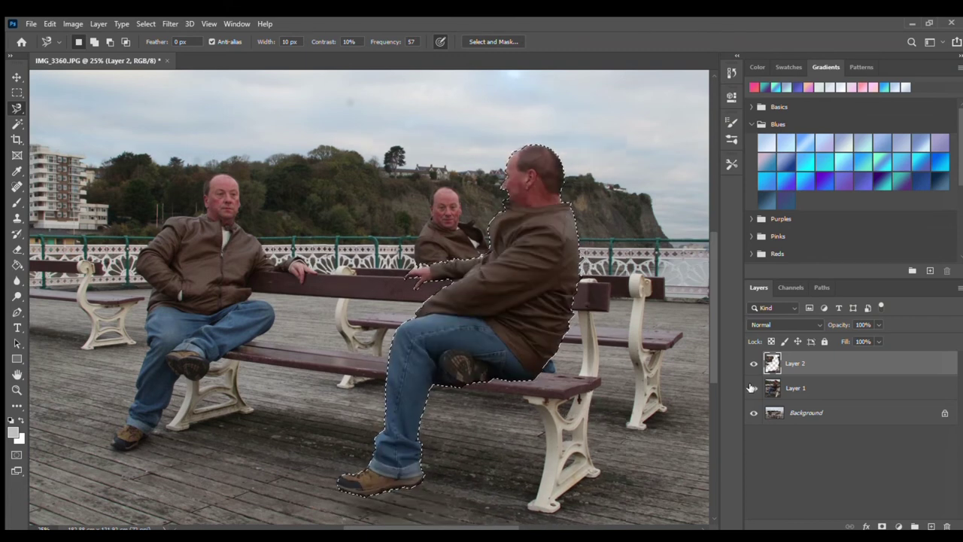
key(ctrl+d)
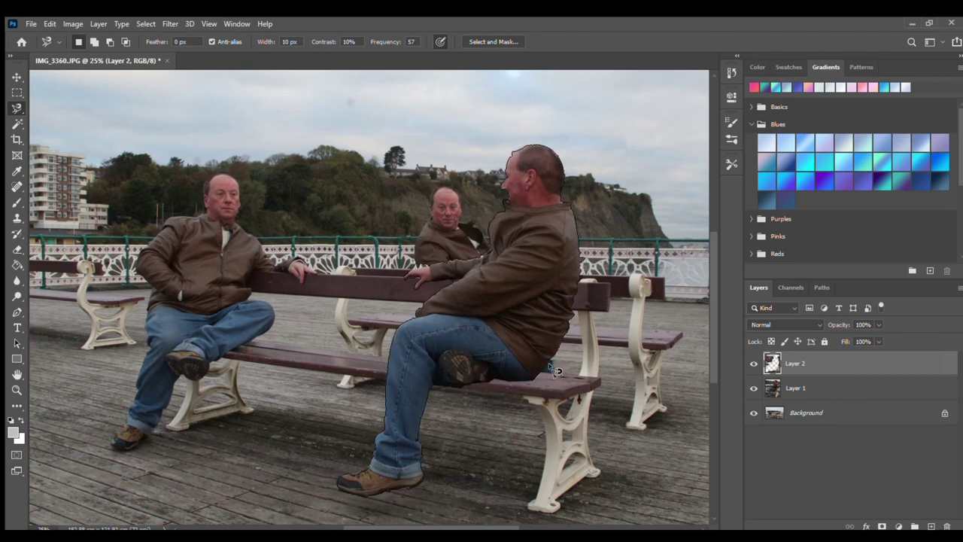
key(ctrl+d)
- Clean up the leftover edge marks above the profile man's outstretched hand on Layer 2 with the Clone Stamp
key(e)
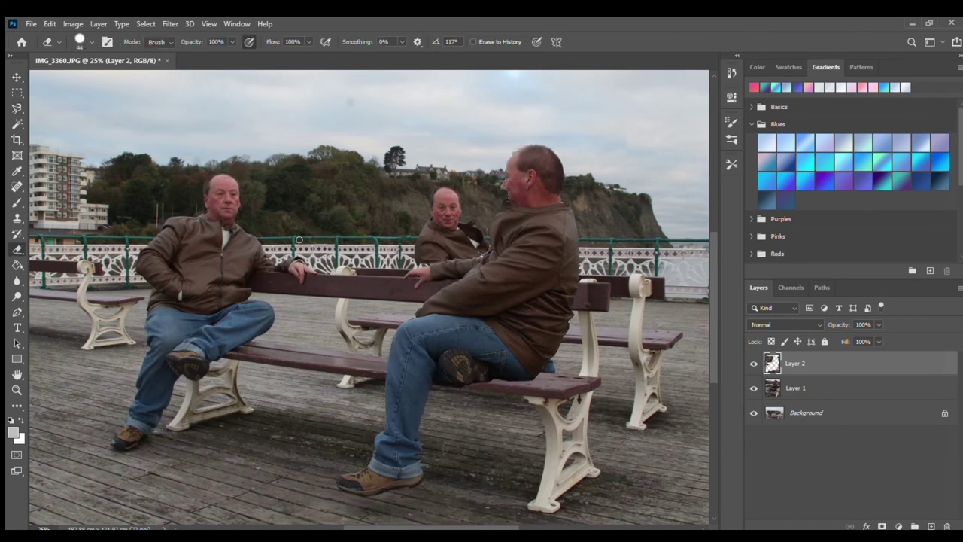
scroll(300, 240, up, 2)
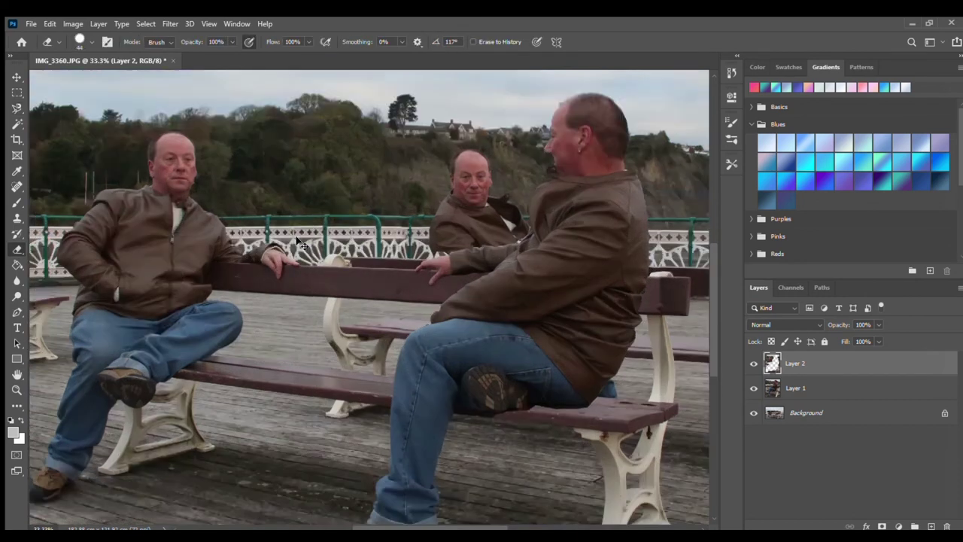
scroll(299, 241, up, 1)
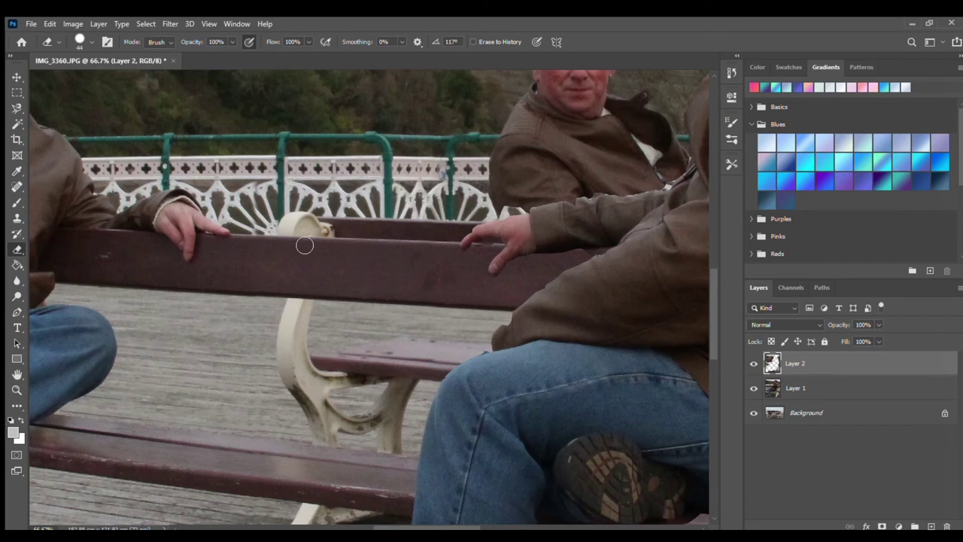
key(s)
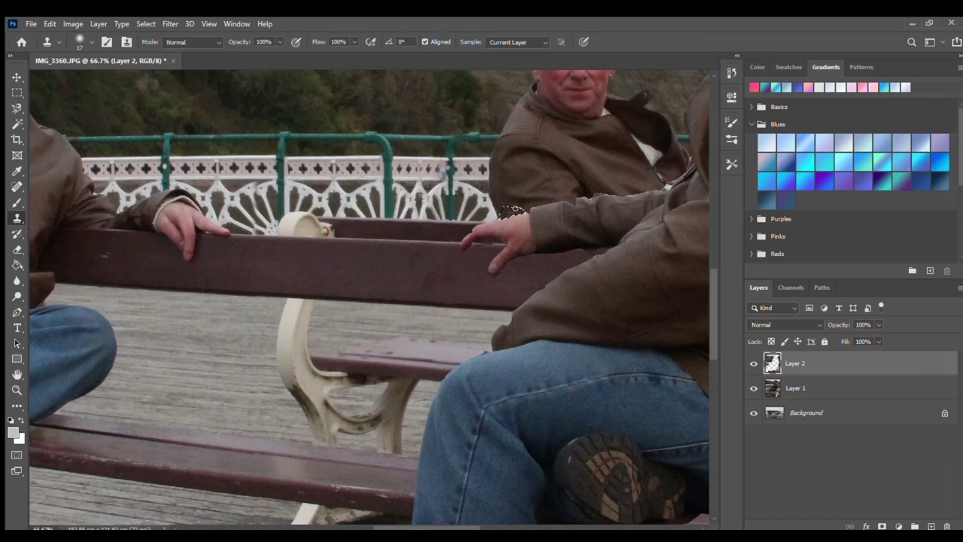
click(512, 212)
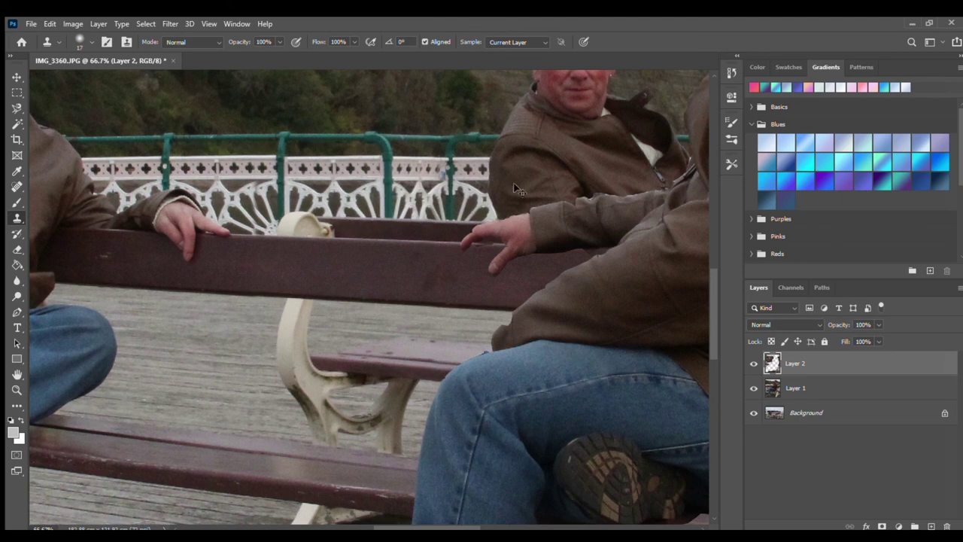
key(ctrl+minus)
key(ctrl+minus)
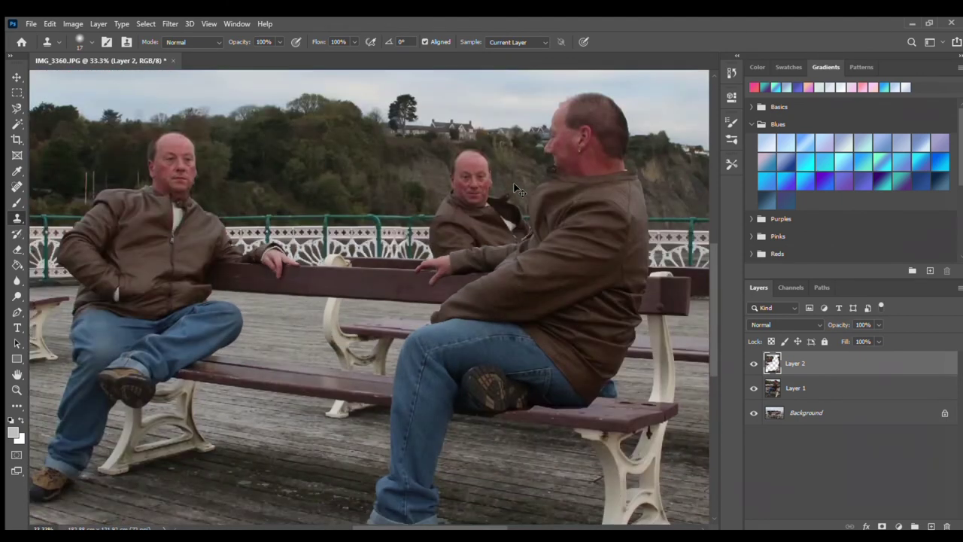
key(ctrl+minus)
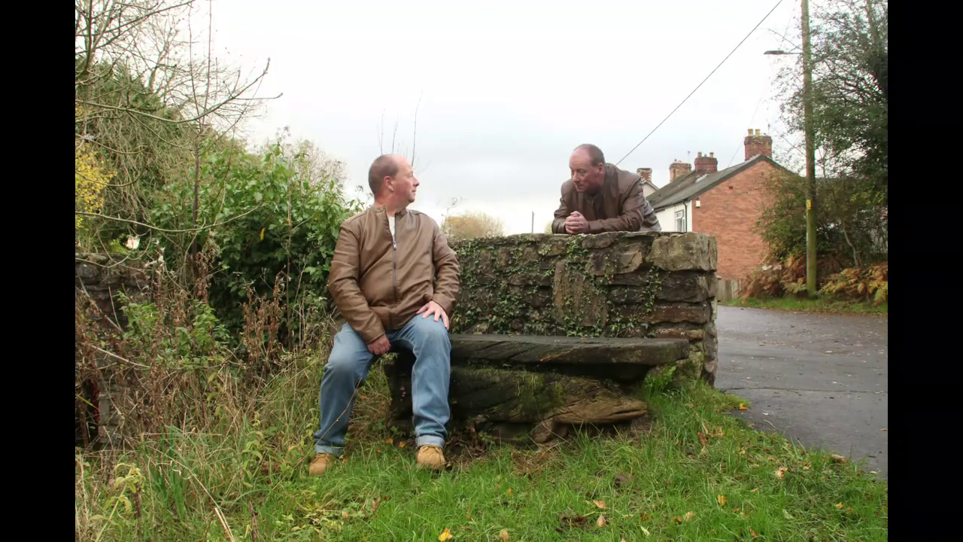